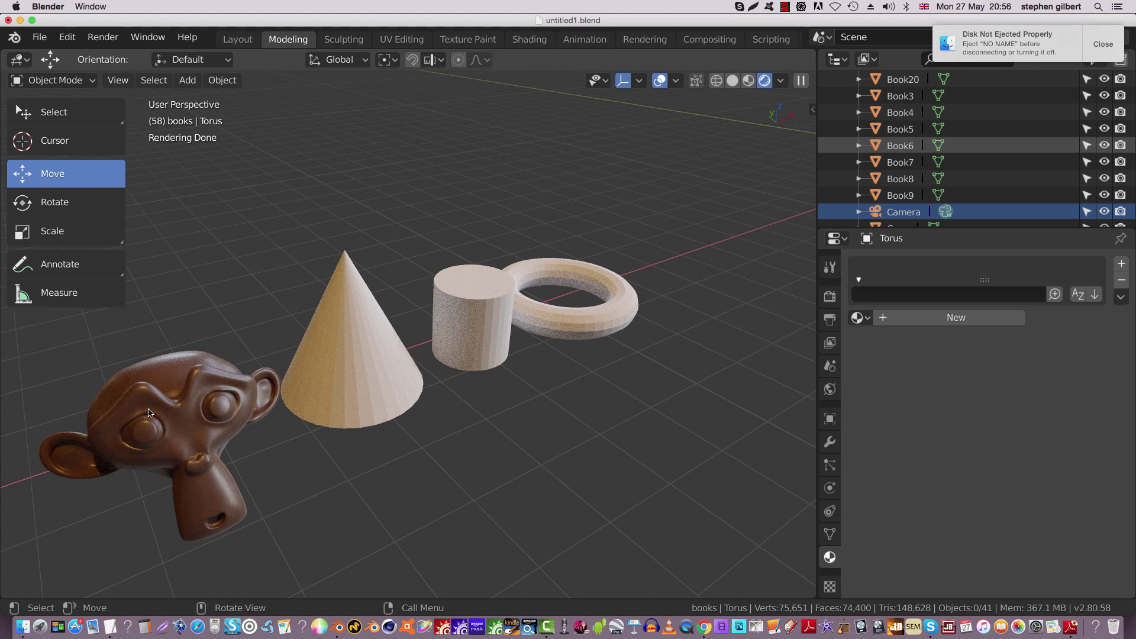
Select Suzanne to inspect her choco.001 chocolate material settings
{"action": "left_click", "coordinate": [187, 433]}
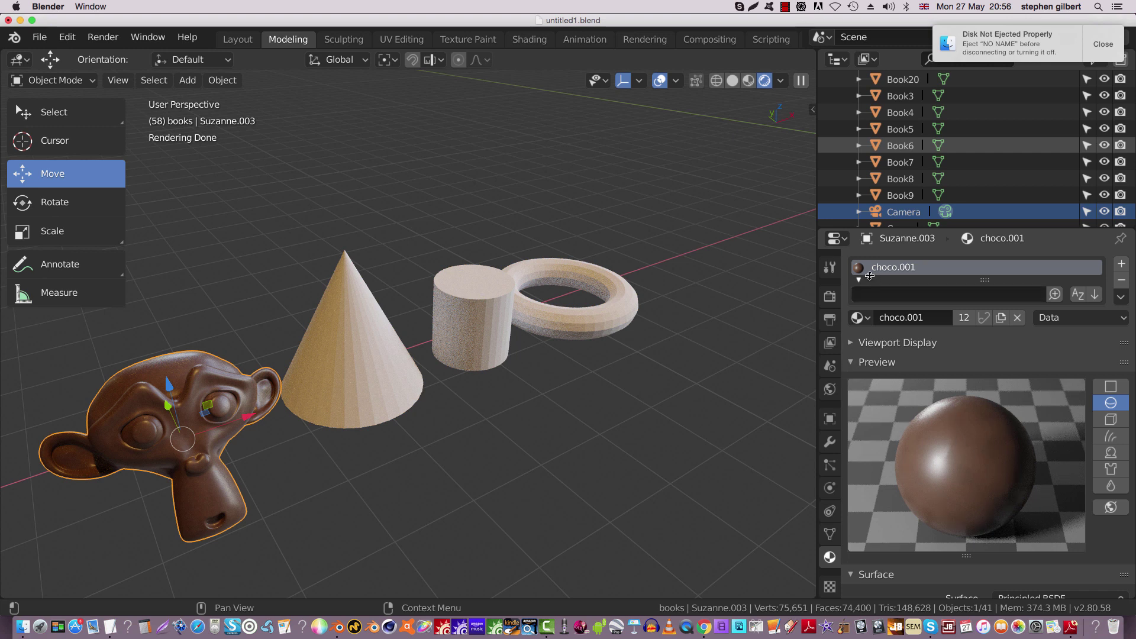
{"action": "scroll", "coordinate": [900, 457], "scroll_direction": "down", "scroll_amount": 4}
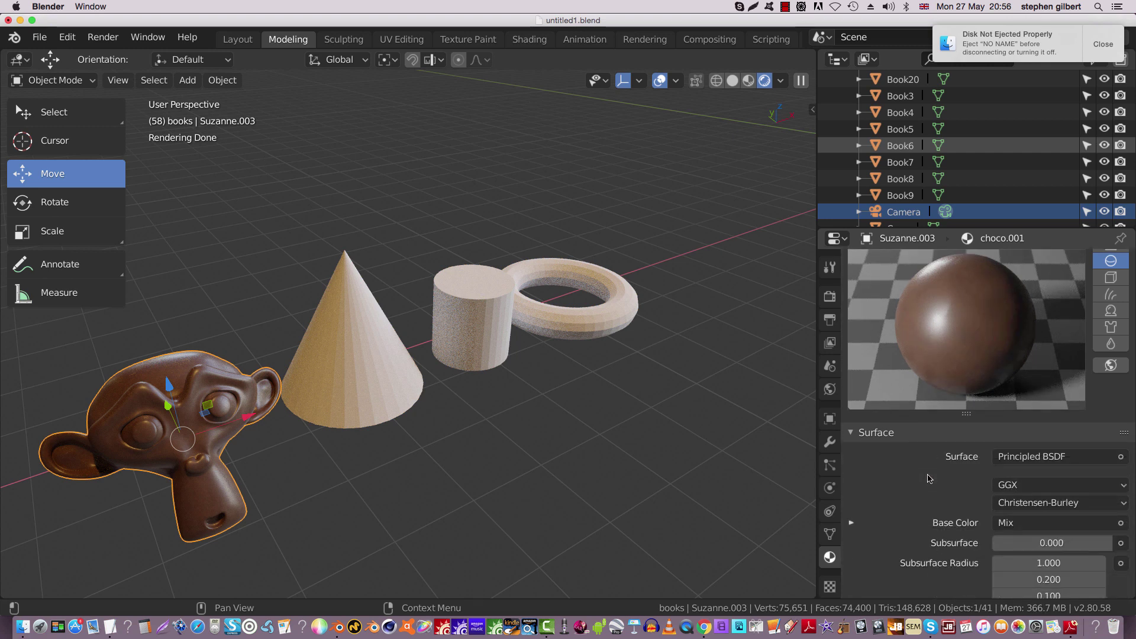
{"action": "scroll", "coordinate": [985, 473], "scroll_direction": "down", "scroll_amount": 5}
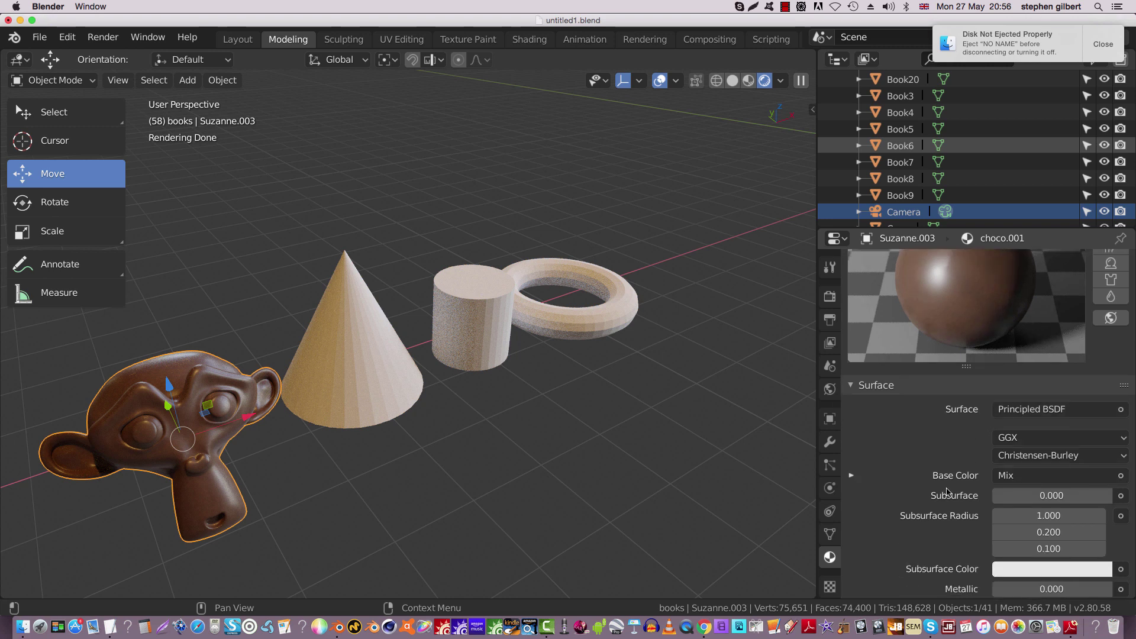
{"action": "scroll", "coordinate": [936, 486], "scroll_direction": "down", "scroll_amount": 3}
{"action": "scroll", "coordinate": [935, 486], "scroll_direction": "up", "scroll_amount": 3}
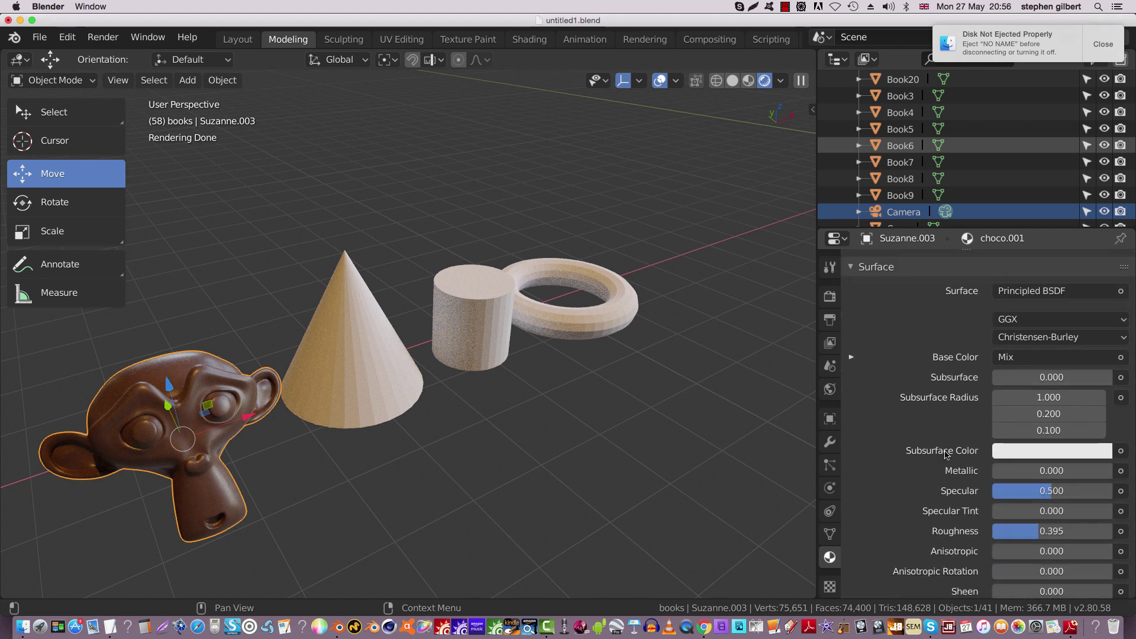
{"action": "scroll", "coordinate": [876, 532], "scroll_direction": "down", "scroll_amount": 2}
{"action": "scroll", "coordinate": [876, 506], "scroll_direction": "up", "scroll_amount": 4}
{"action": "scroll", "coordinate": [876, 470], "scroll_direction": "up", "scroll_amount": 5}
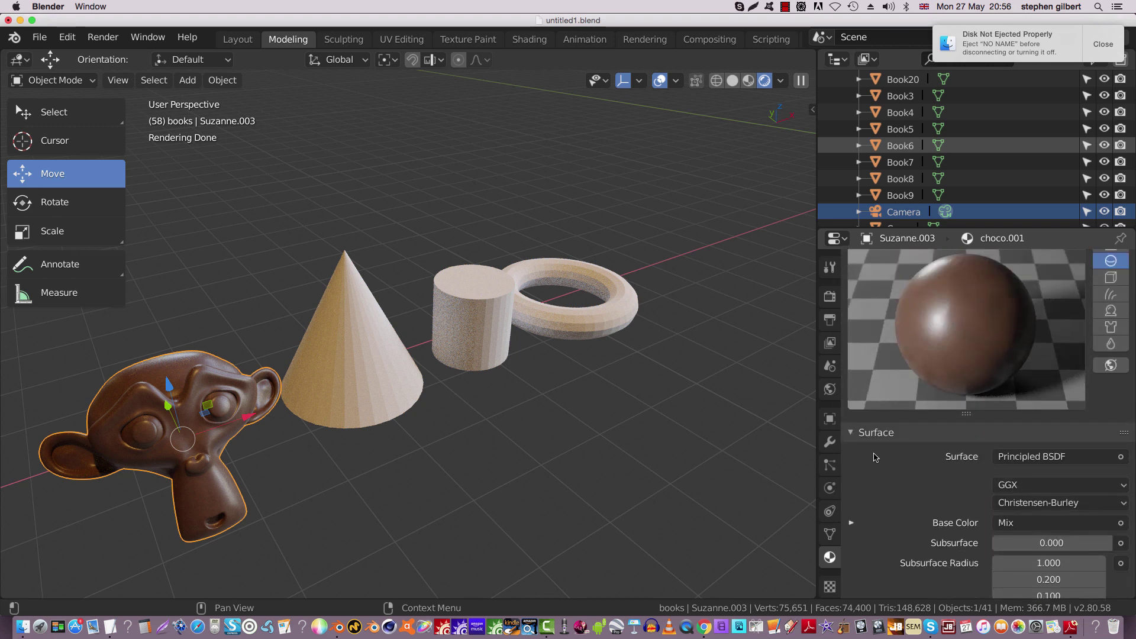
{"action": "scroll", "coordinate": [874, 452], "scroll_direction": "up", "scroll_amount": 1}
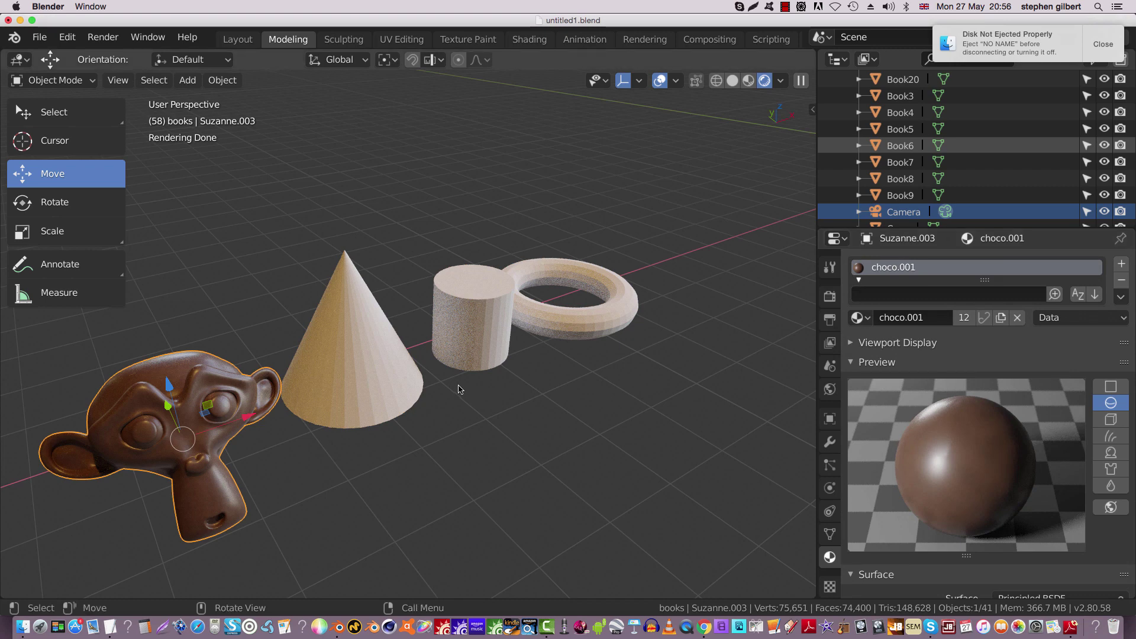
Confirm the cone, cylinder and torus have no material, and browse the existing materials list
{"action": "left_click", "coordinate": [378, 349]}
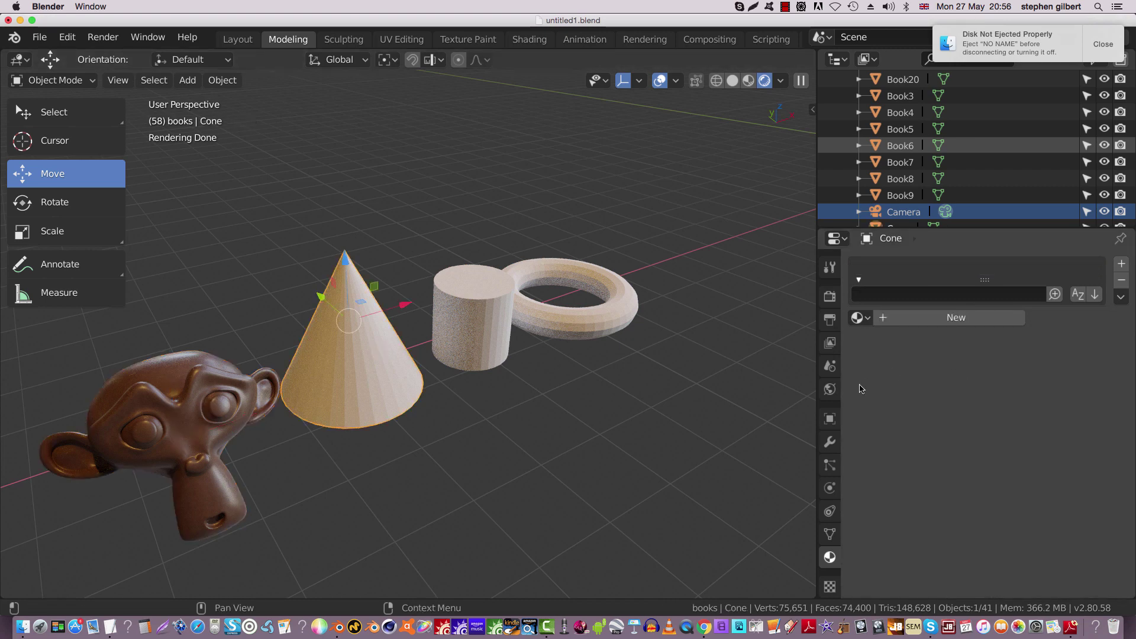
{"action": "left_click", "coordinate": [478, 337]}
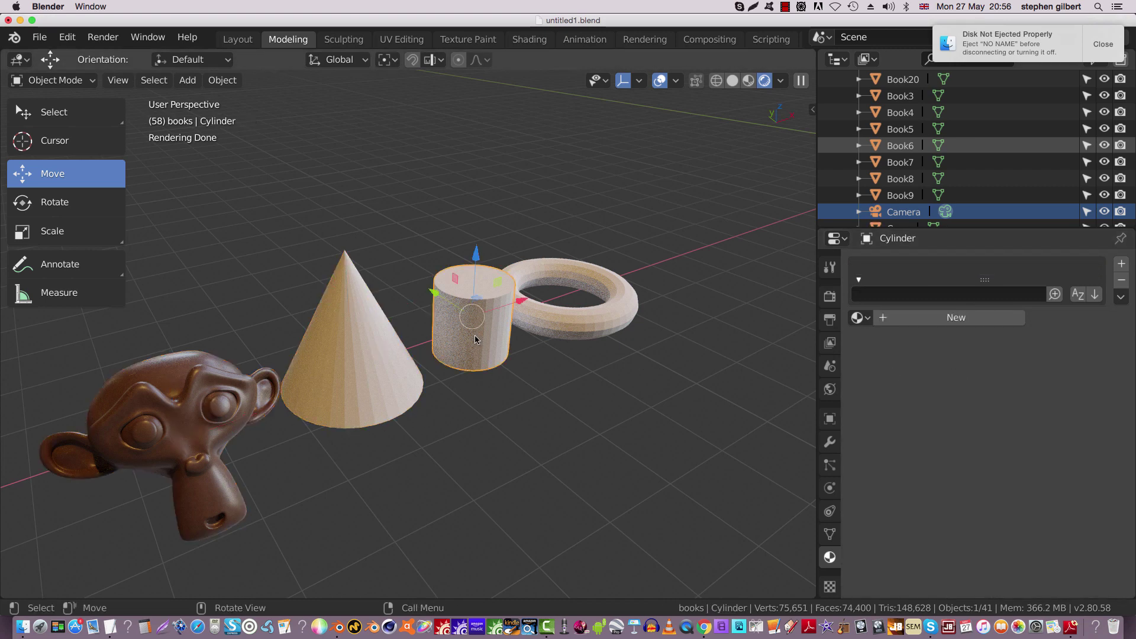
{"action": "left_click", "coordinate": [596, 321]}
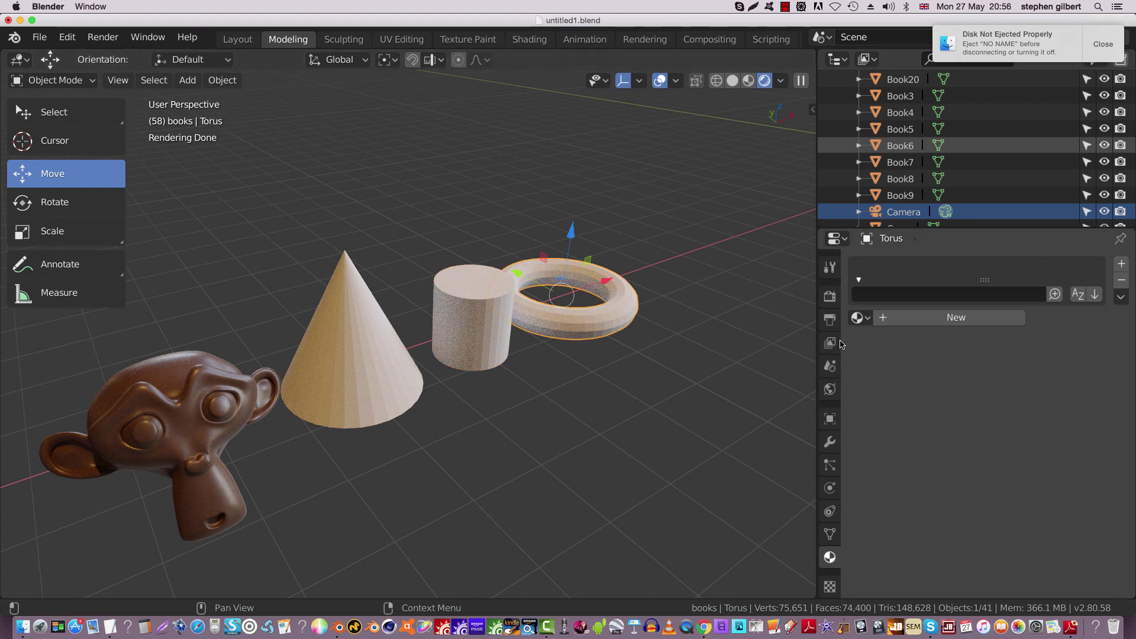
{"action": "left_click", "coordinate": [857, 320]}
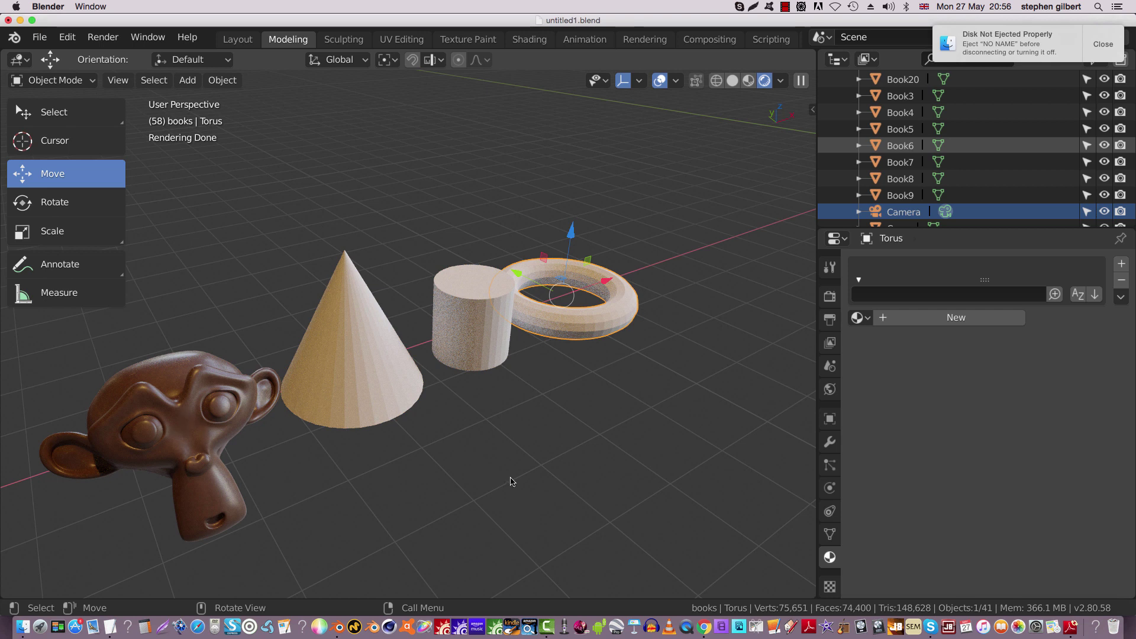
Deselect all, then select the torus, cylinder, cone and lastly Suzanne as active
{"action": "left_click", "coordinate": [519, 453]}
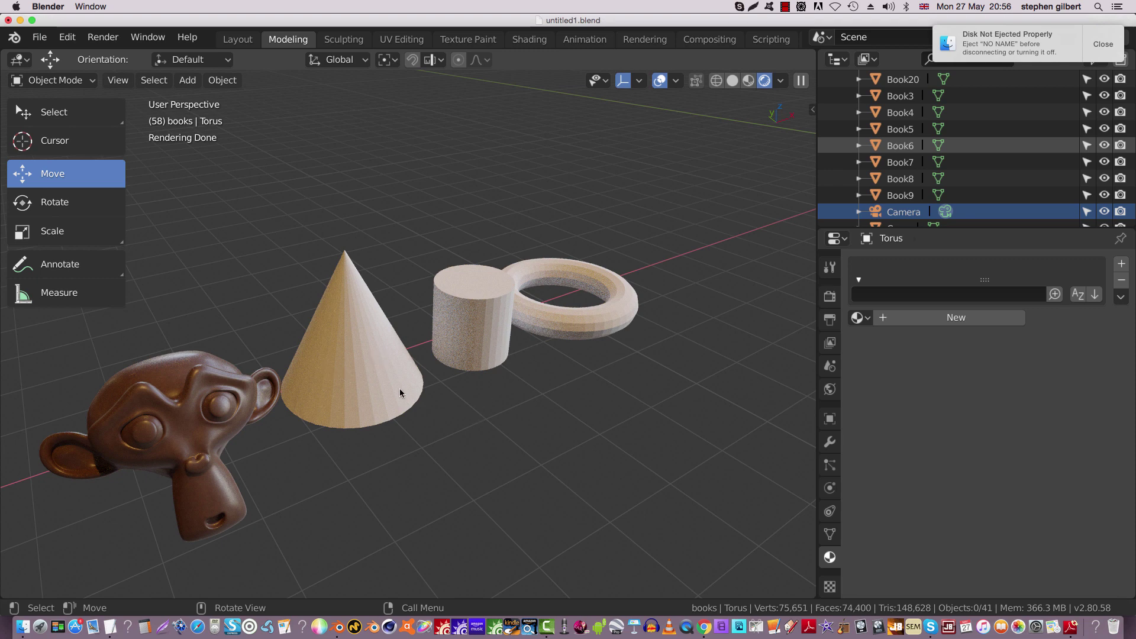
{"action": "left_click", "coordinate": [562, 319]}
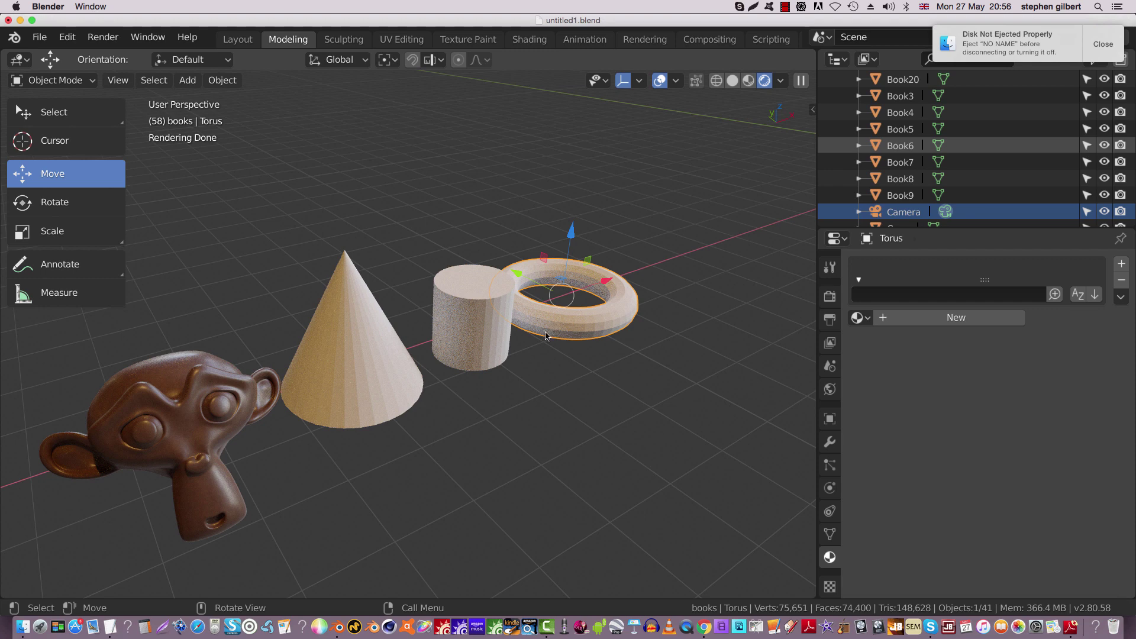
{"action": "left_click", "coordinate": [471, 326], "text": "shift"}
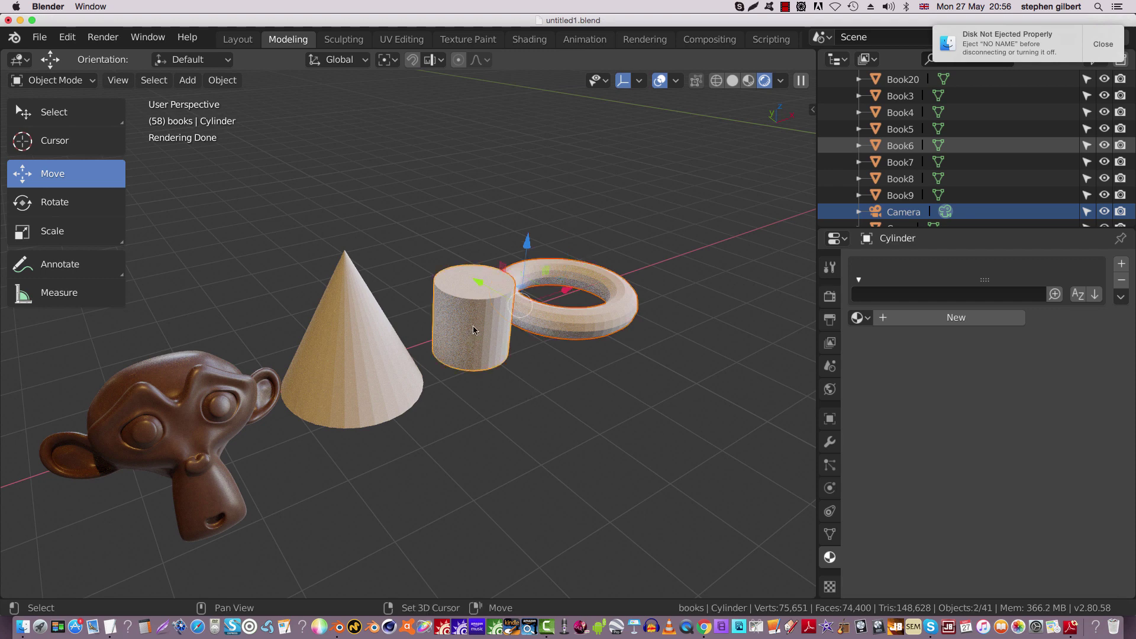
{"action": "left_click", "coordinate": [362, 377], "text": "shift"}
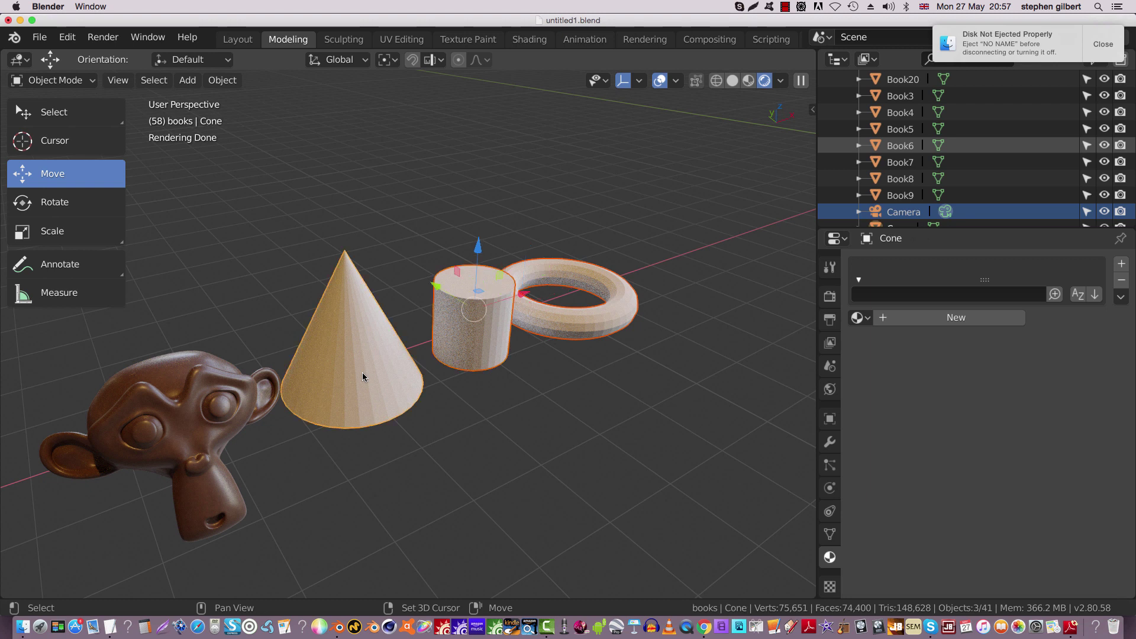
{"action": "left_click", "coordinate": [182, 426], "text": "shift"}
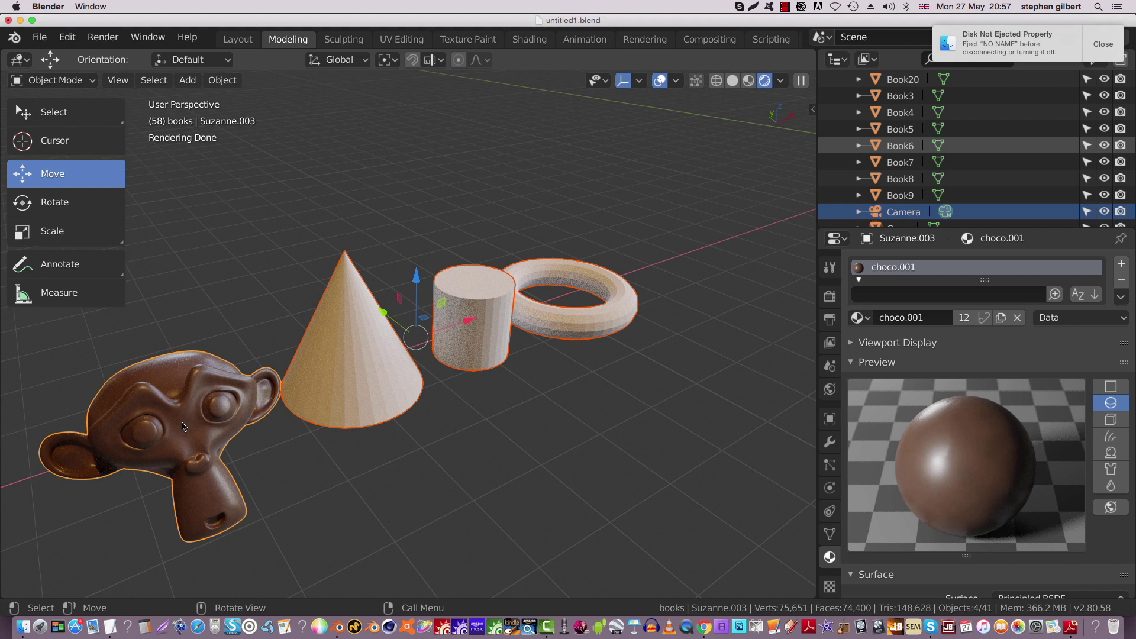
{"action": "left_click", "coordinate": [221, 80]}
Link Suzanne's choco.001 material to the other three with Ctrl+L Materials, then deselect
{"action": "key", "text": "ctrl"}
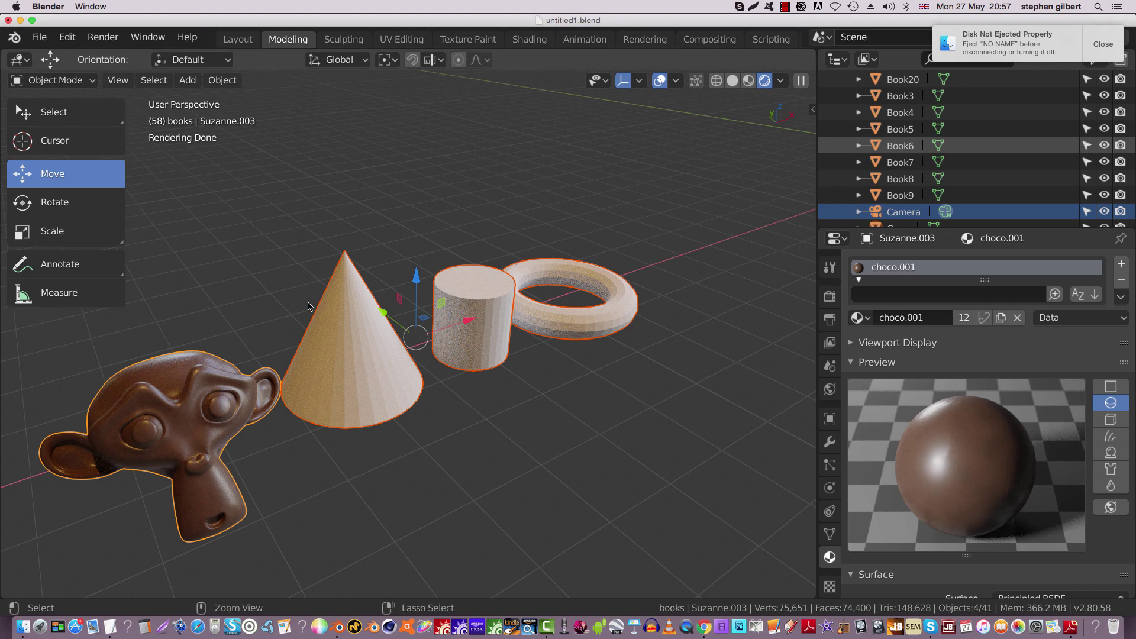
{"action": "key", "text": "ctrl+l"}
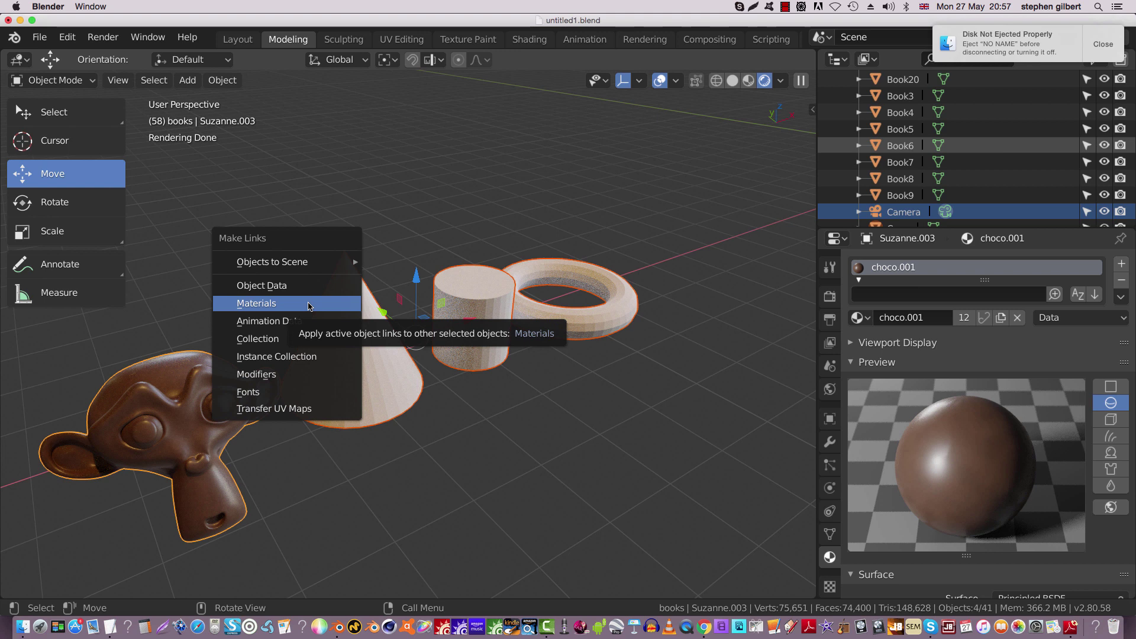
{"action": "left_click", "coordinate": [258, 305]}
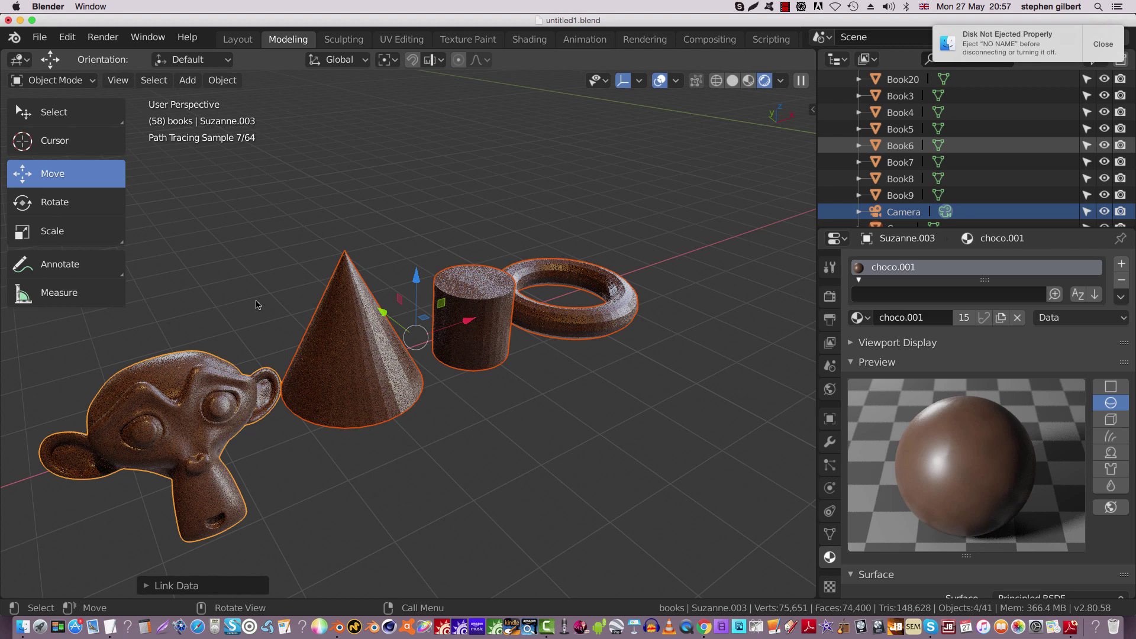
{"action": "left_click", "coordinate": [447, 217]}
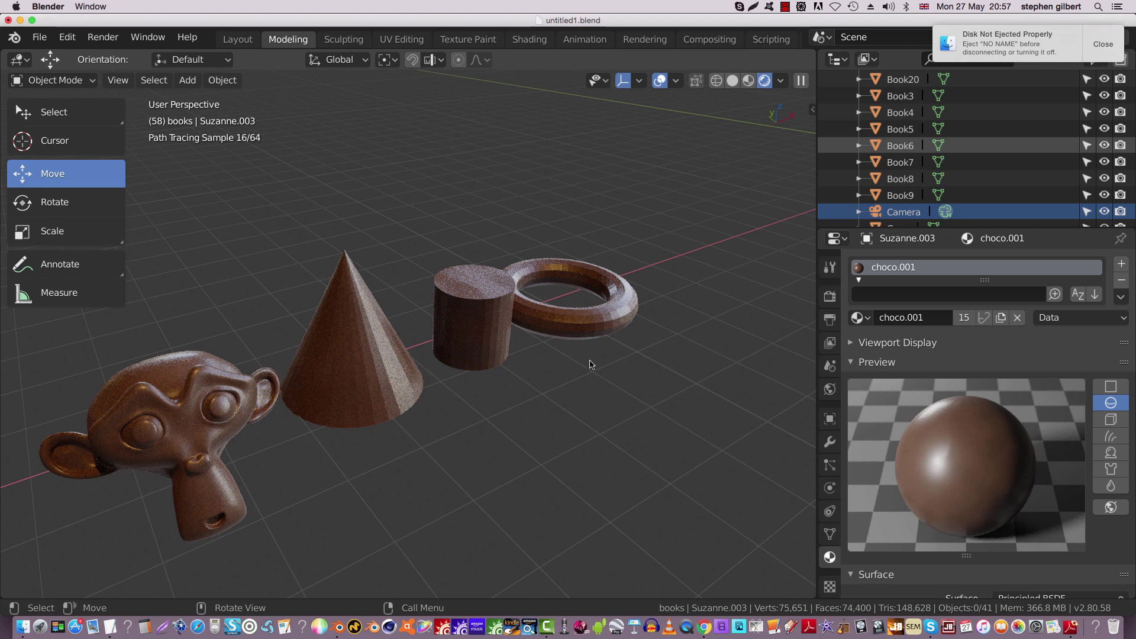
Apply Shade Smooth to the torus, then to the cylinder
{"action": "left_click", "coordinate": [571, 329]}
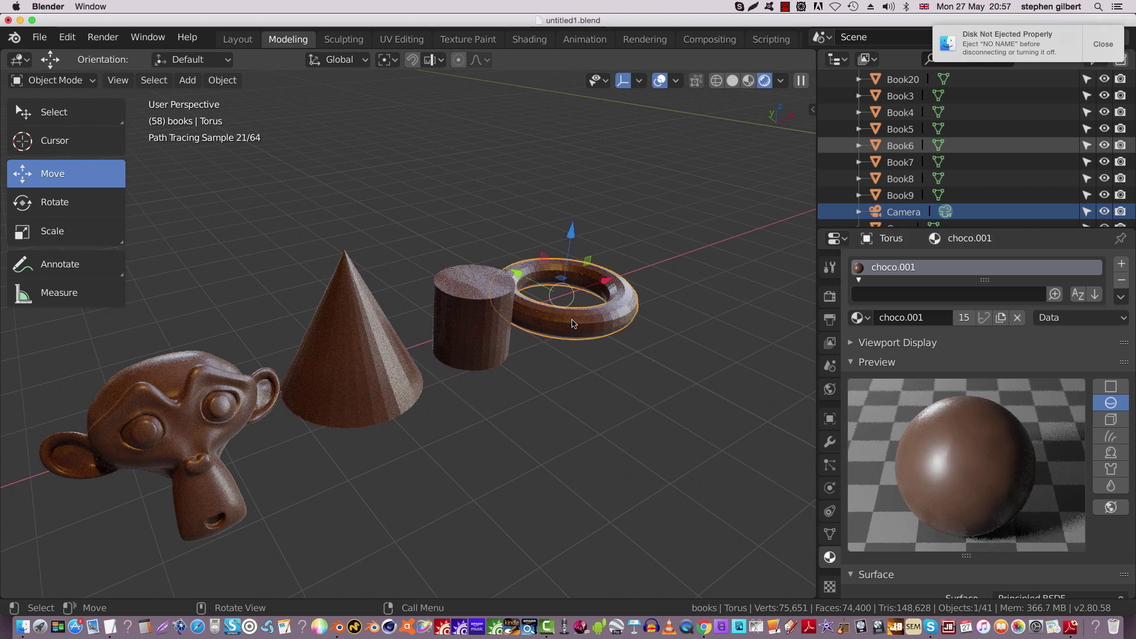
{"action": "right_click", "coordinate": [552, 313]}
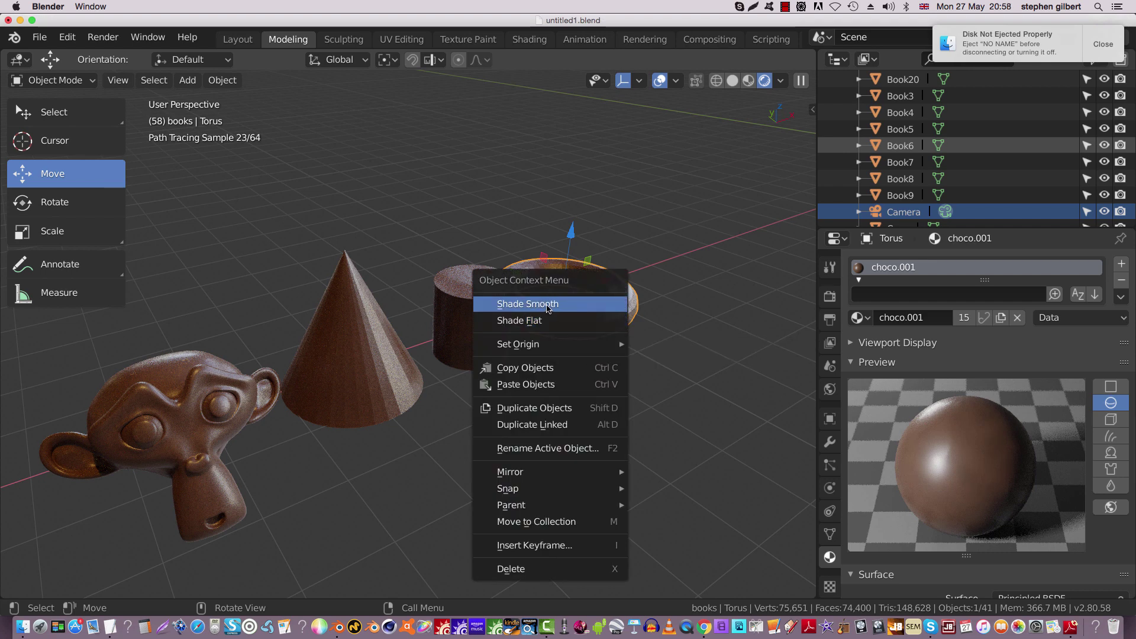
{"action": "left_click", "coordinate": [548, 304]}
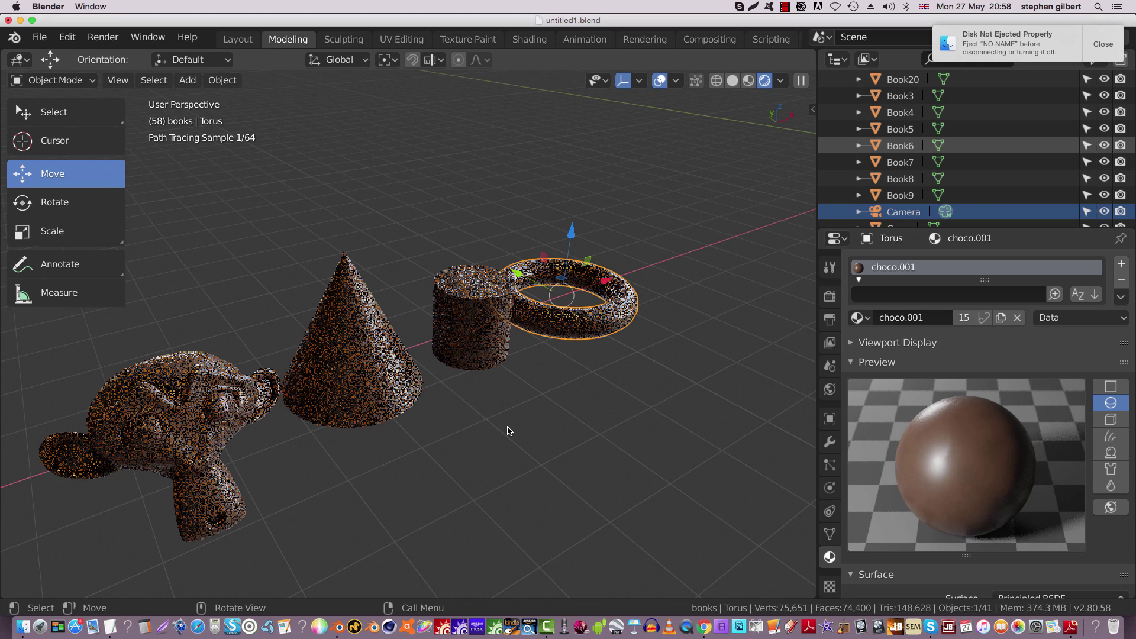
{"action": "left_click", "coordinate": [553, 366]}
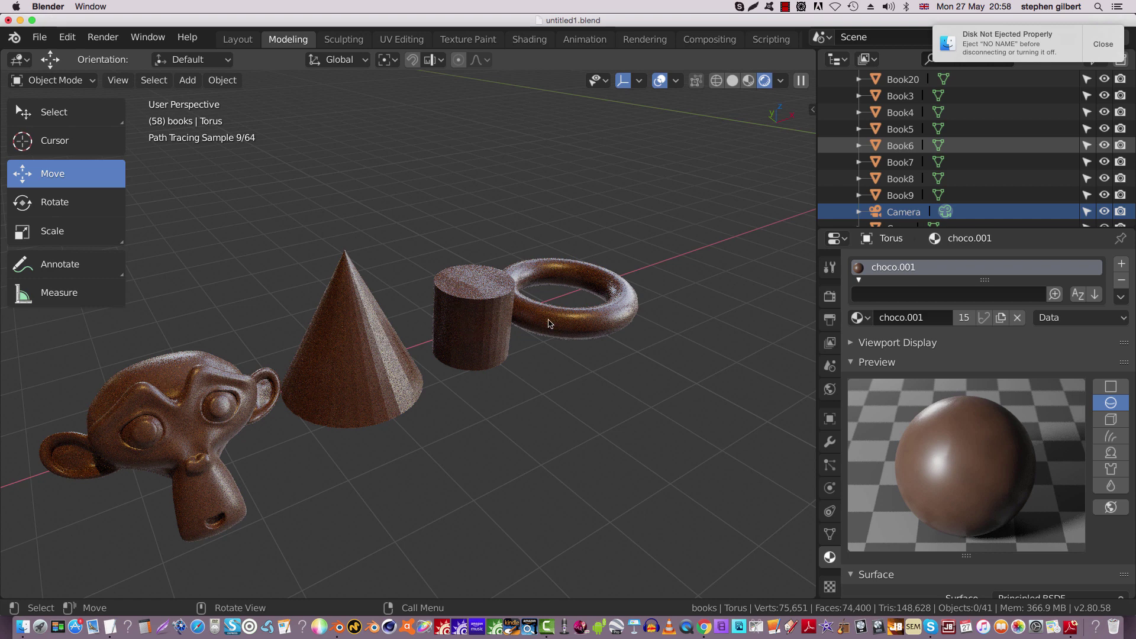
{"action": "left_click", "coordinate": [485, 340]}
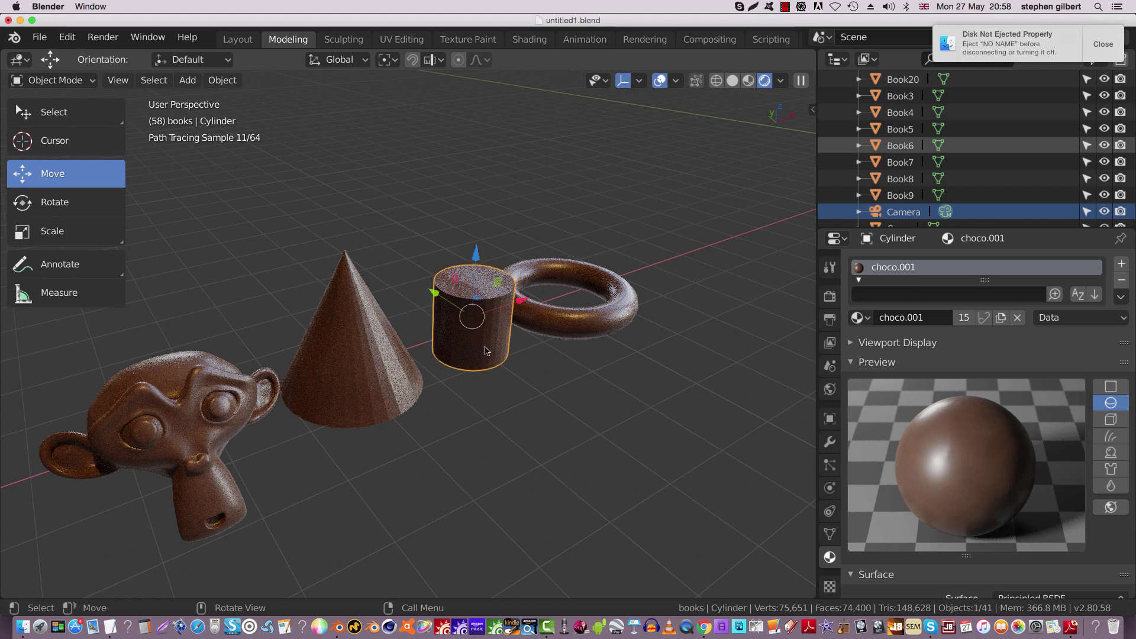
{"action": "right_click", "coordinate": [480, 348]}
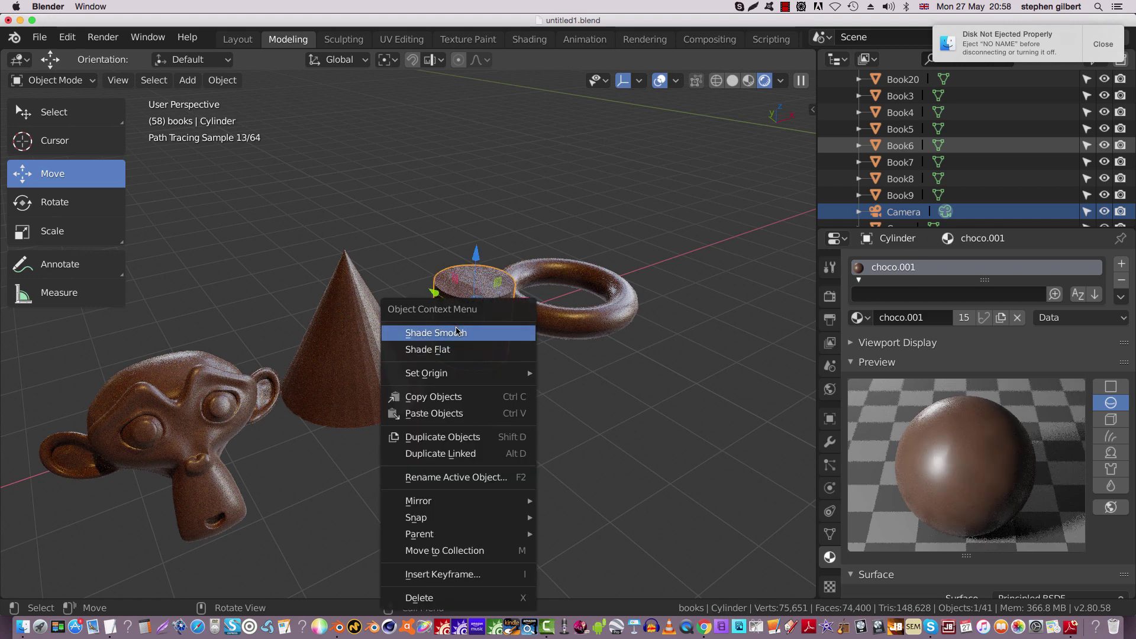
{"action": "left_click", "coordinate": [457, 333]}
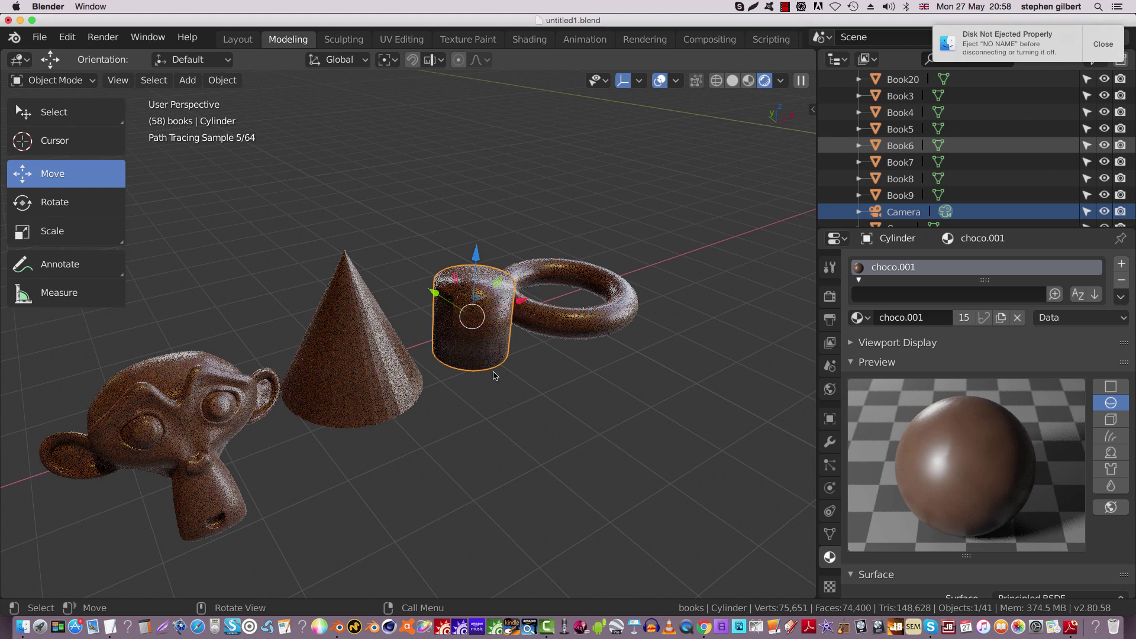
Enable Auto Smooth under the cylinder's mesh Normals settings, then deselect it
{"action": "left_click", "coordinate": [831, 534]}
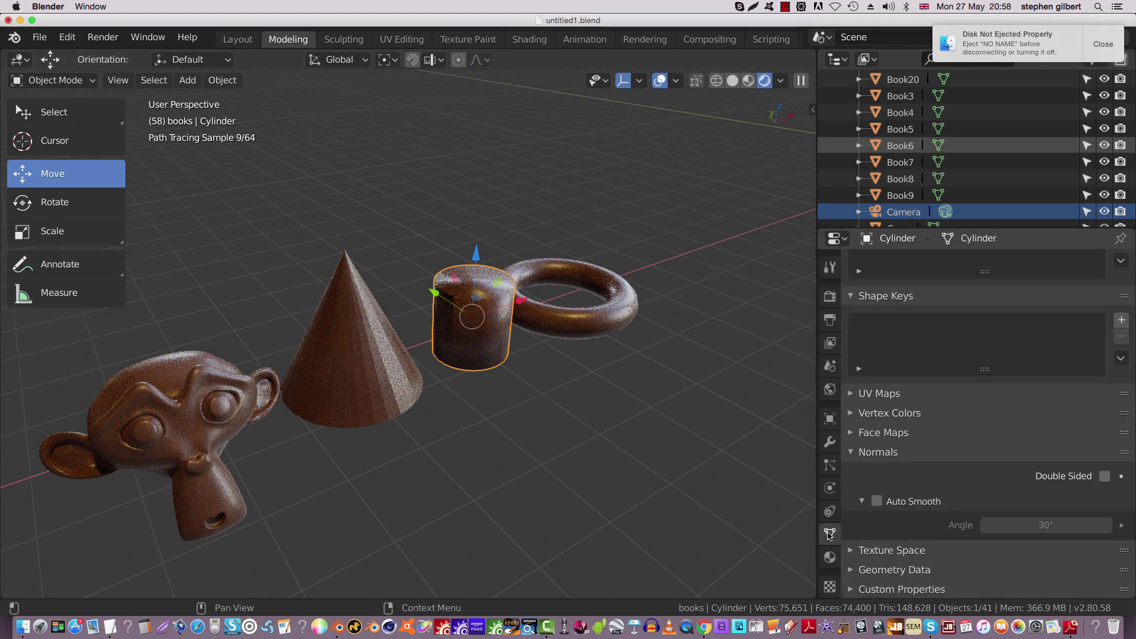
{"action": "left_click", "coordinate": [878, 502]}
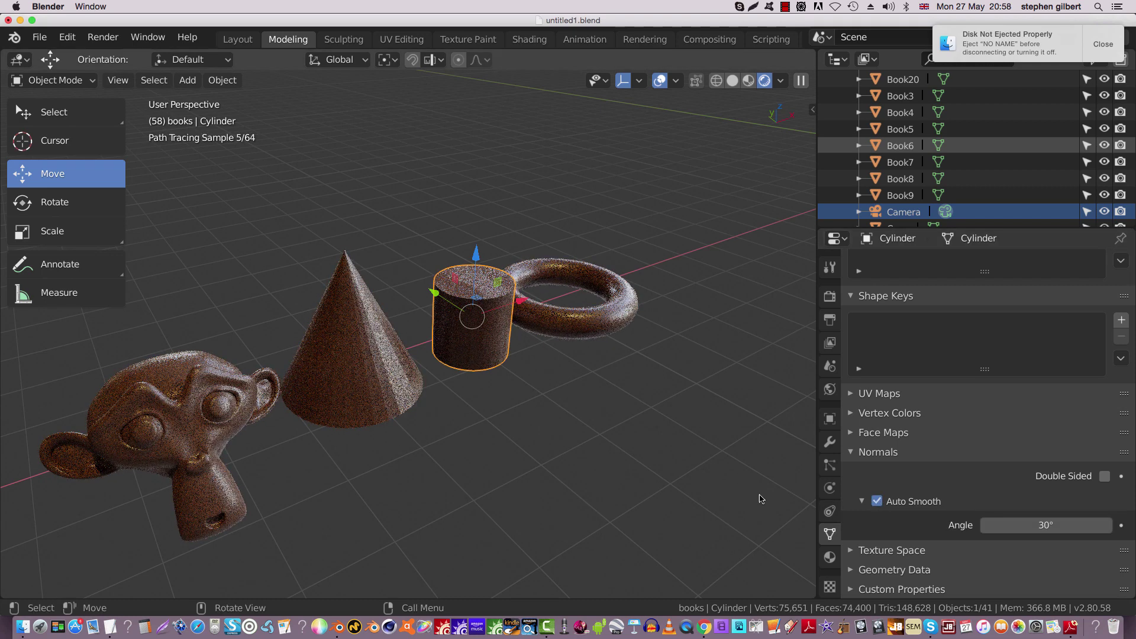
{"action": "left_click", "coordinate": [572, 405]}
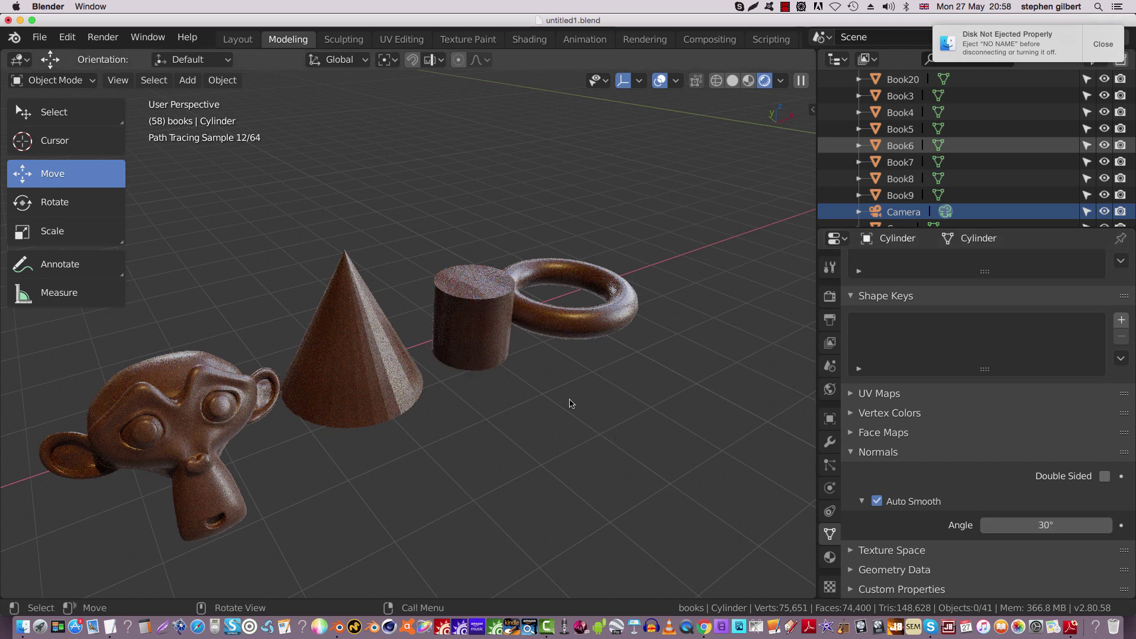